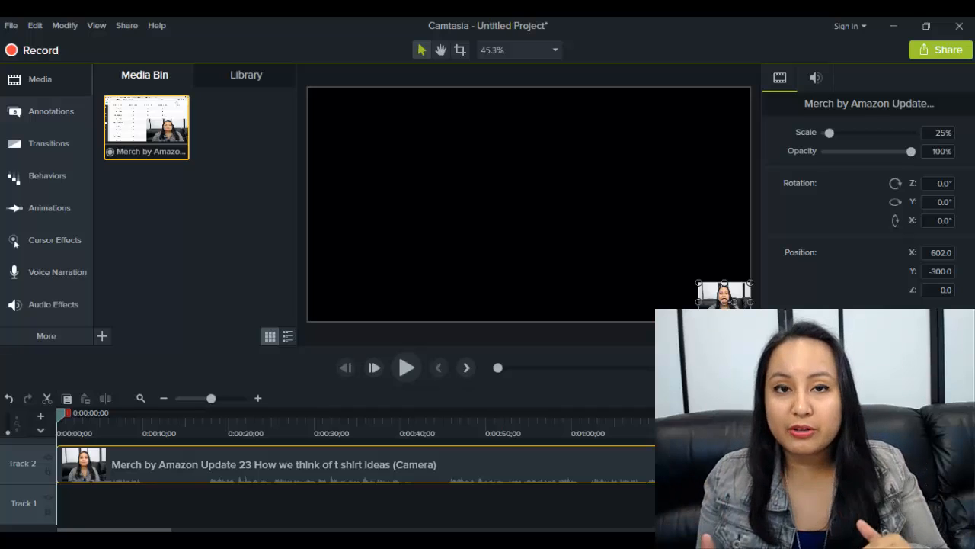
Preview the YouTube example video from about 0:52, pausing at 1:24 as a reference
click(545, 491)
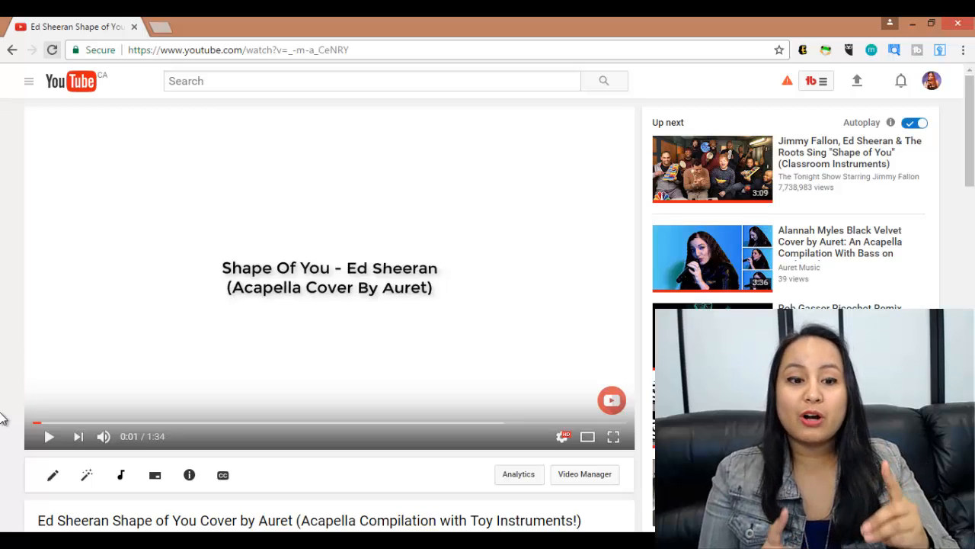
click(362, 423)
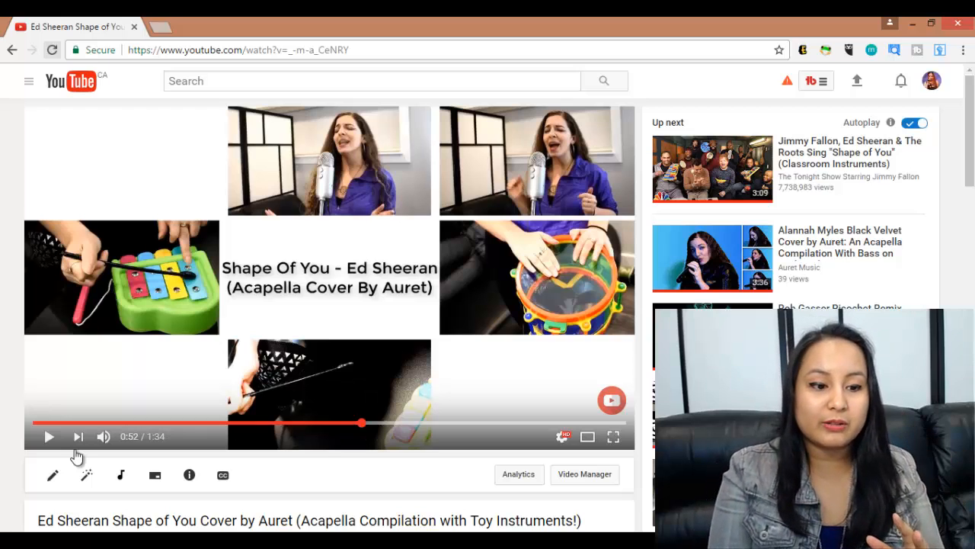
click(48, 437)
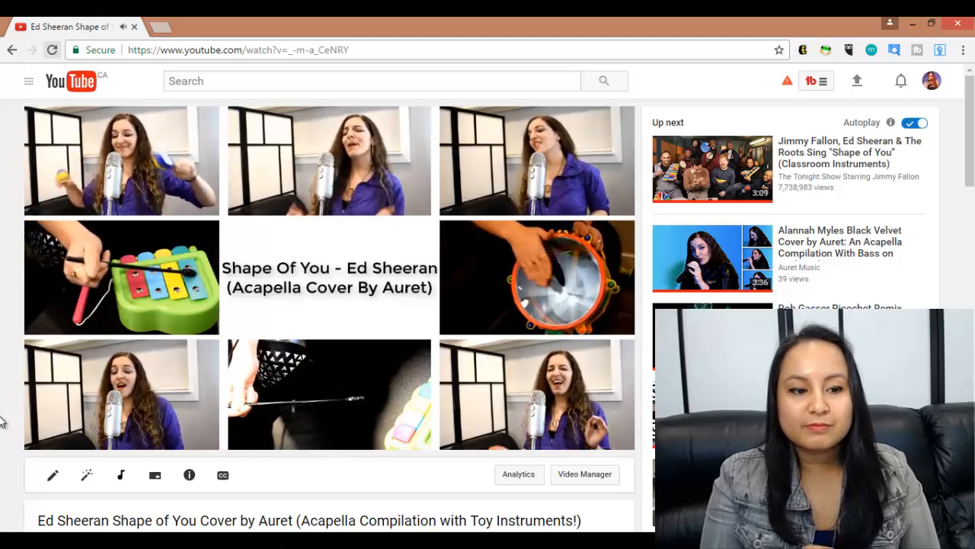
click(80, 425)
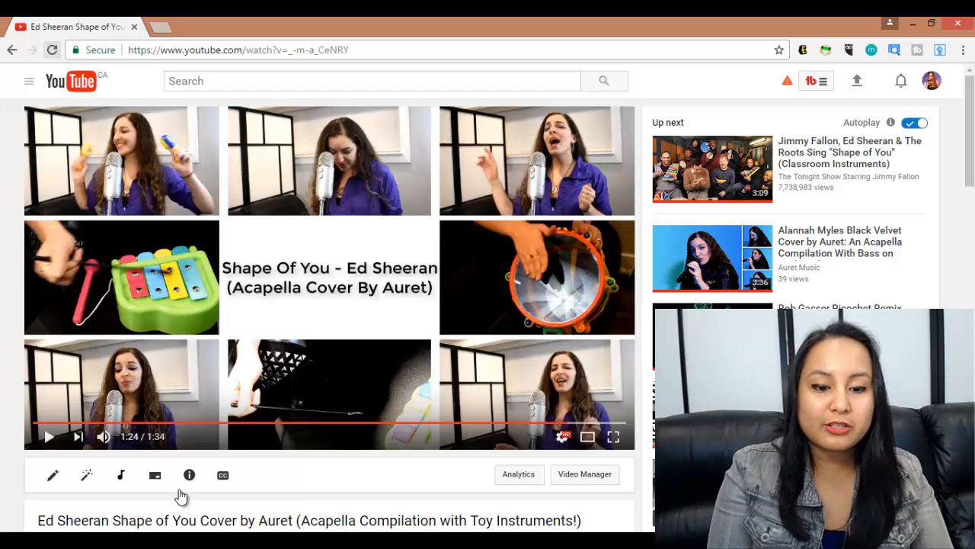
Move the Camtasia playhead to 0:00:14;20 as the first cut point
click(252, 537)
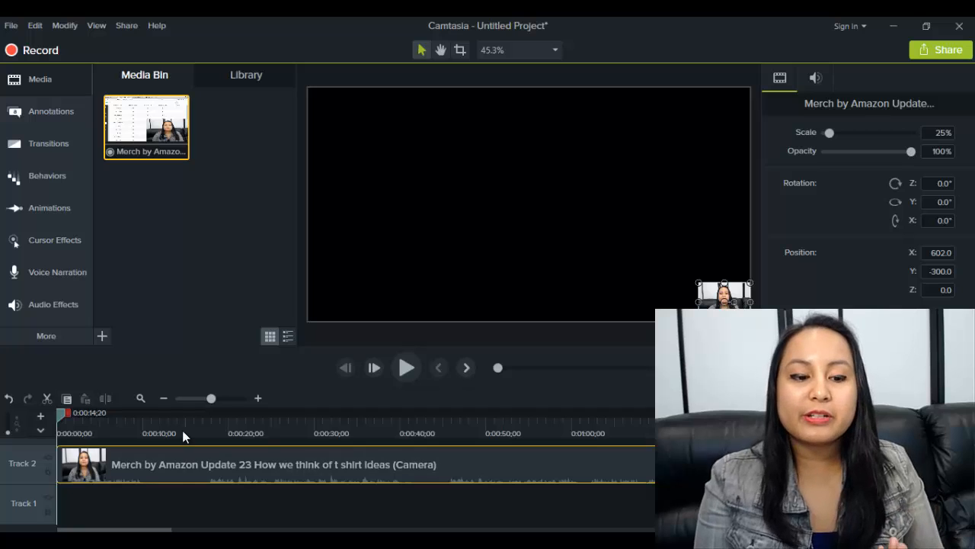
click(182, 430)
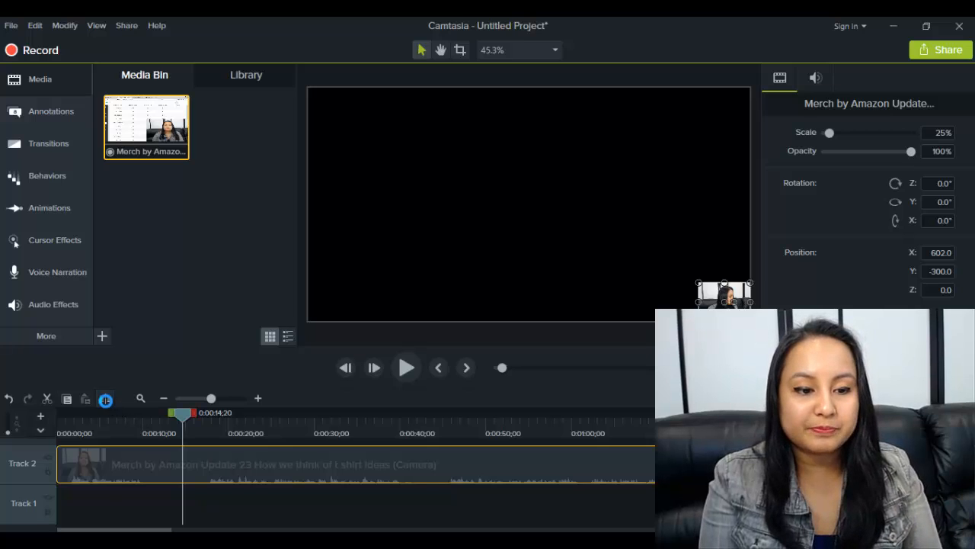
Split the webcam clip at 0:00:14;20 and again at about 29 seconds
click(106, 401)
drag(189, 413, 307, 428)
click(240, 473)
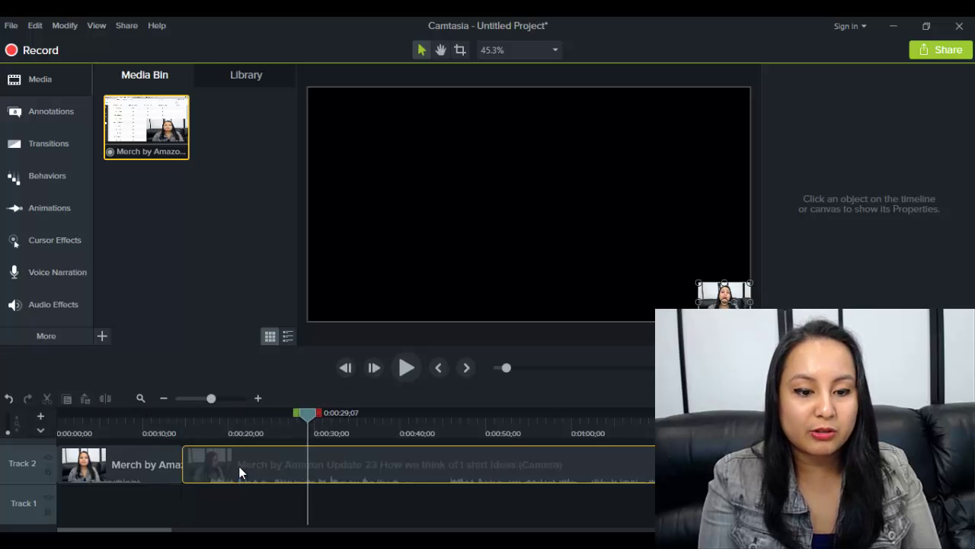
click(104, 397)
click(397, 511)
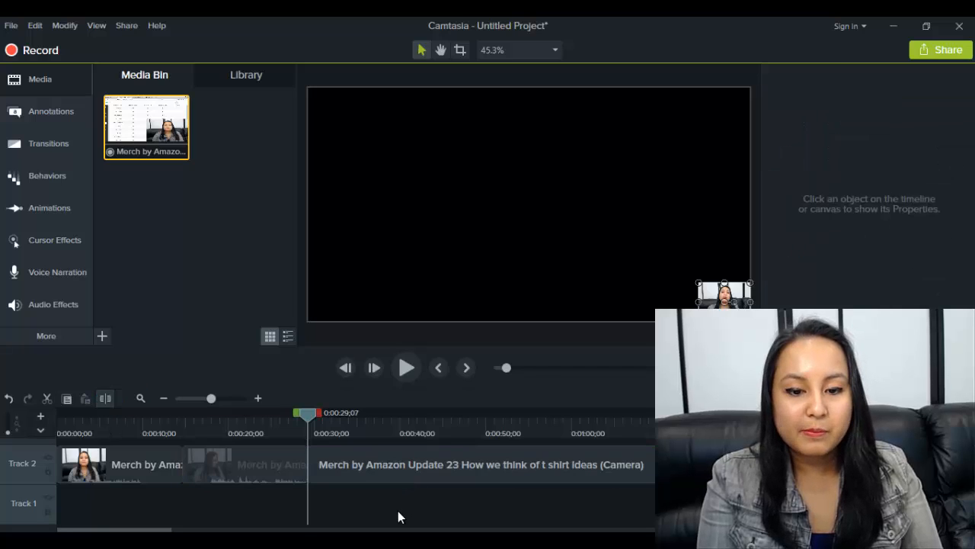
click(386, 465)
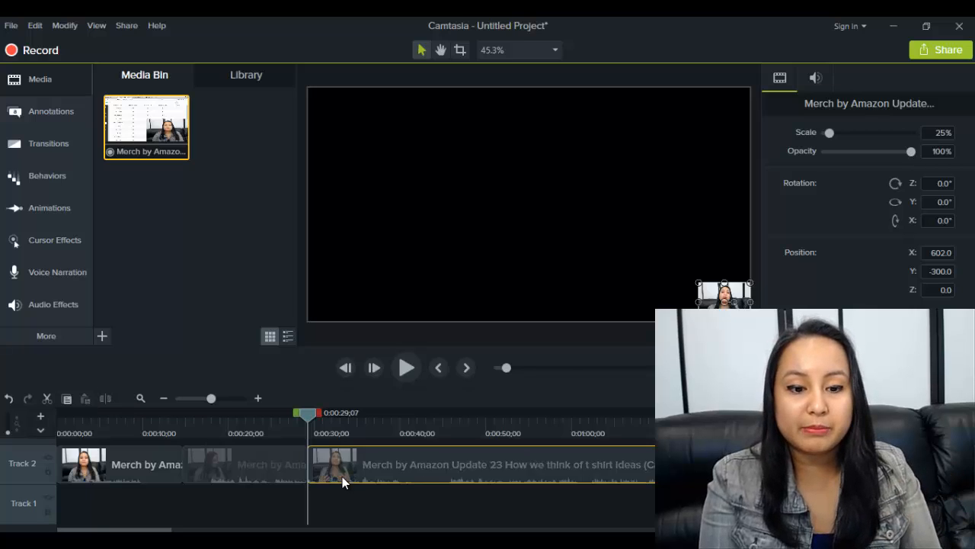
Split the clip again at 0:00:46;22 and 0:01:02;25, leaving four roughly 15-second pieces
drag(311, 418, 451, 434)
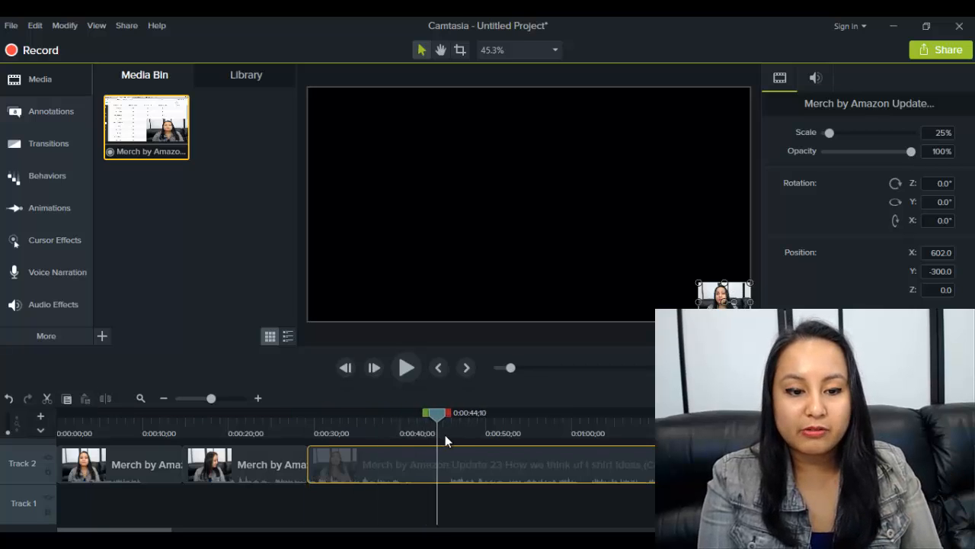
click(106, 398)
click(523, 461)
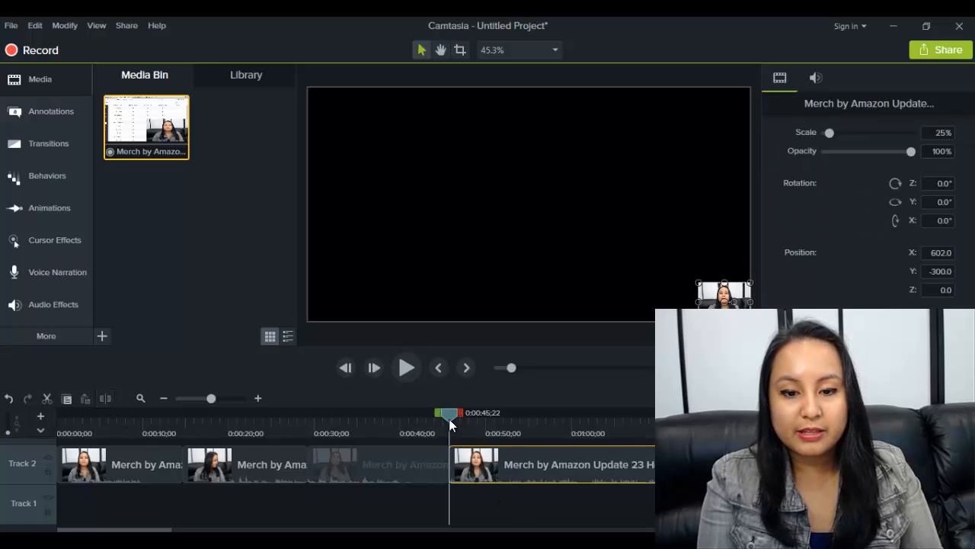
drag(448, 416, 474, 416)
drag(554, 428, 596, 437)
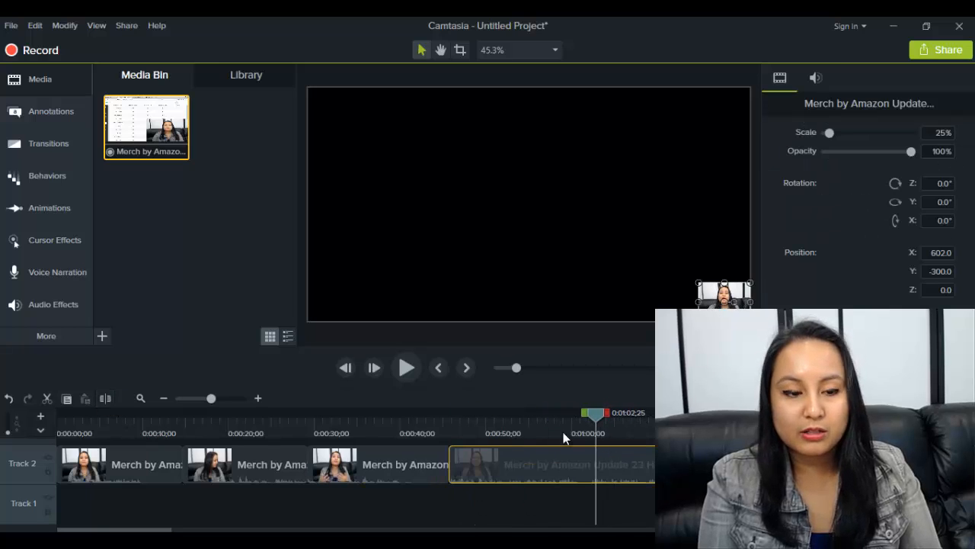
click(110, 402)
click(612, 479)
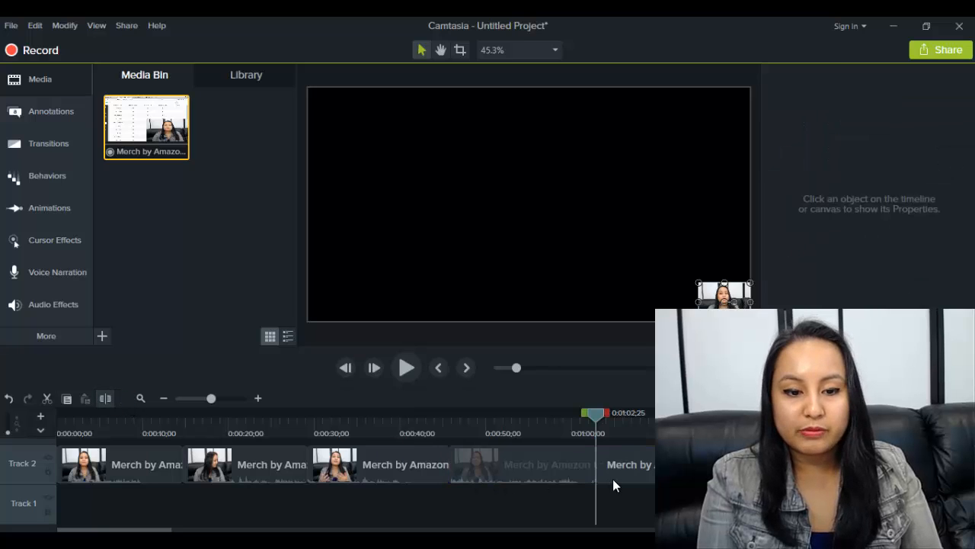
click(625, 468)
Delete the leftover end piece and scale the first clip to 75% in the top-left quadrant
key(Delete)
click(77, 427)
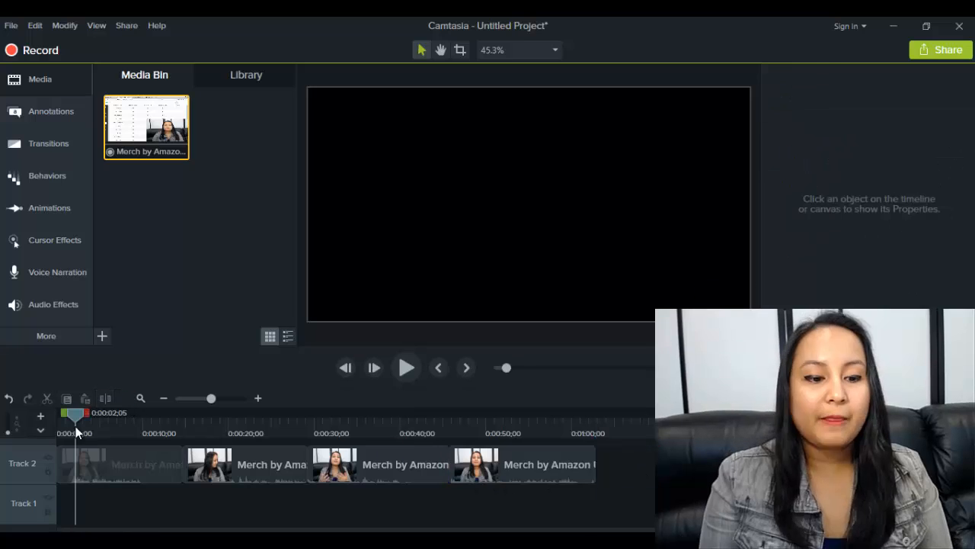
click(99, 457)
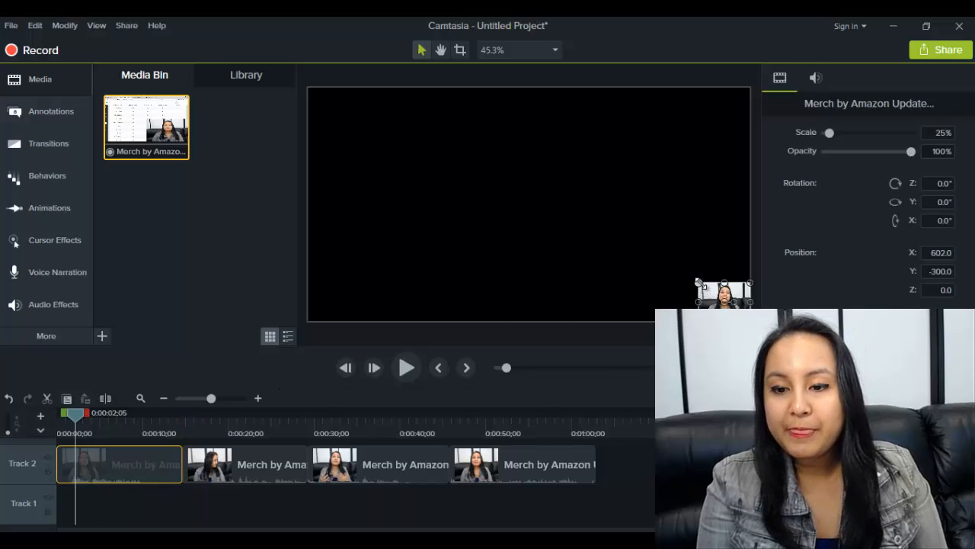
mouse_move(699, 283)
mouse_down()
mouse_move(581, 211)
mouse_move(595, 206)
mouse_up()
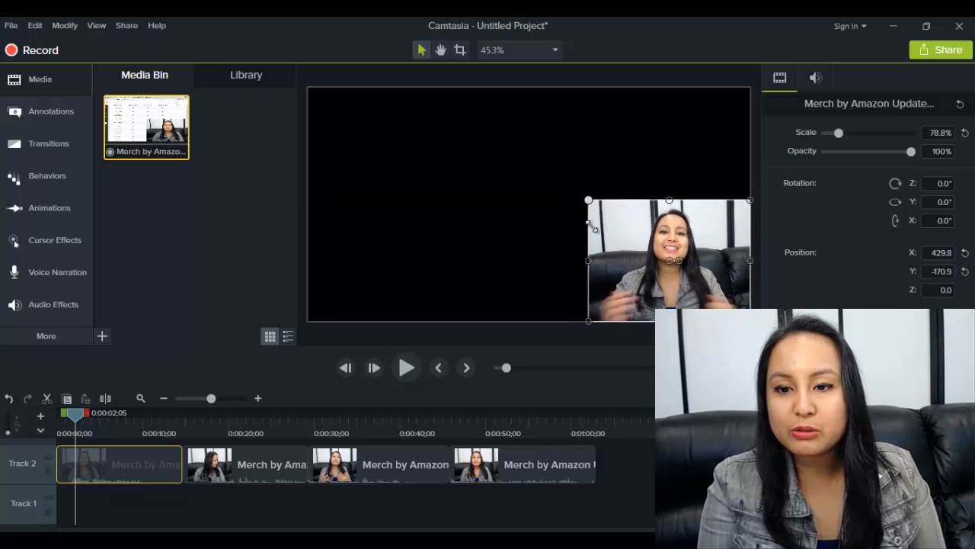
drag(618, 255, 404, 148)
Scale the second clip to 75% and place it in the top-right quadrant
click(217, 427)
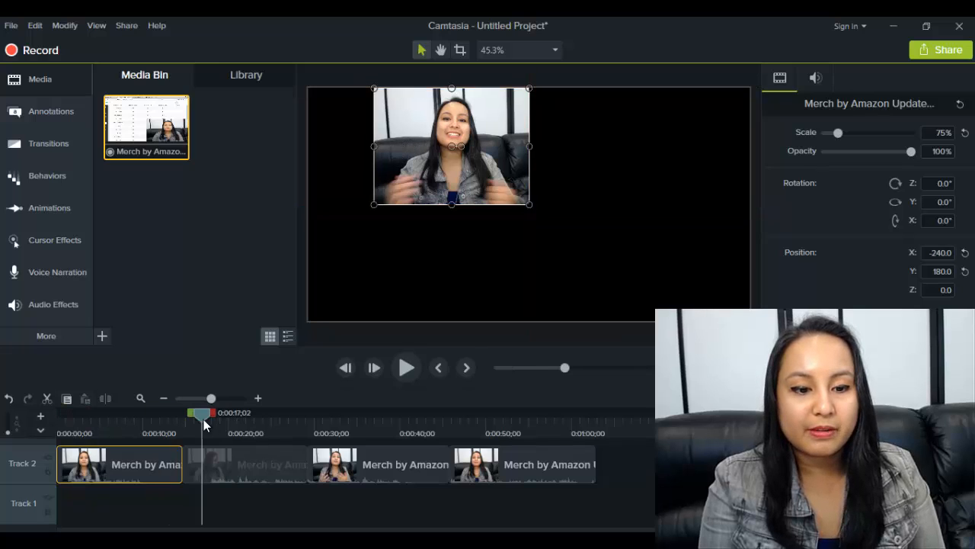
click(229, 465)
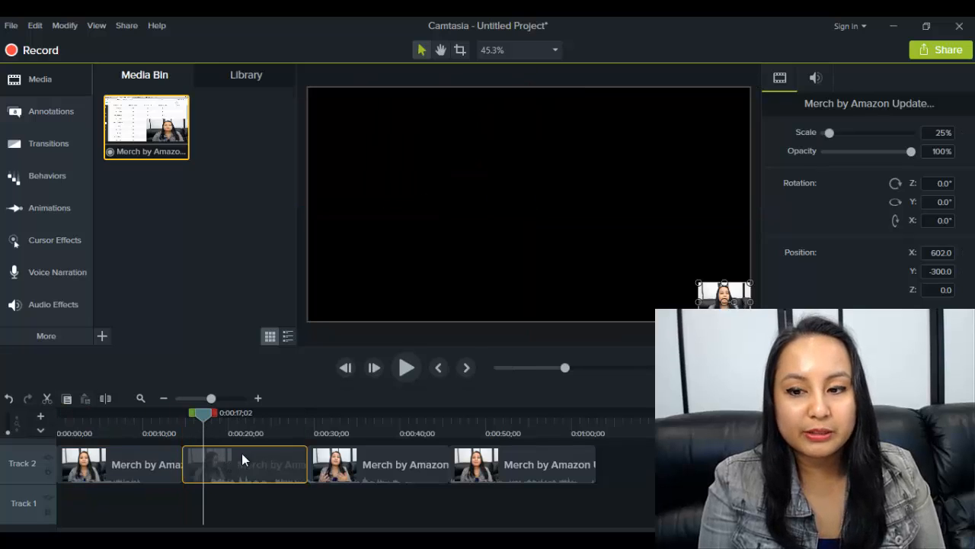
drag(698, 283, 595, 198)
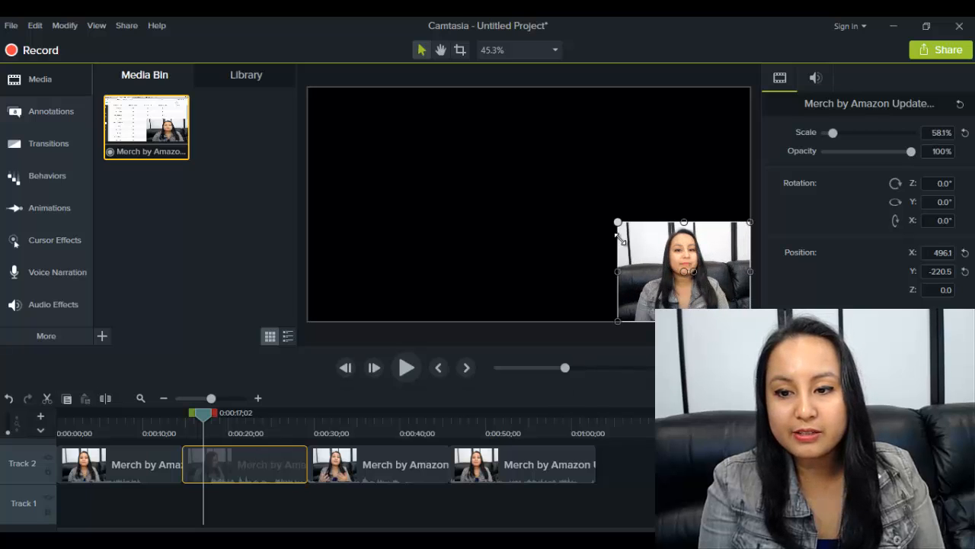
drag(671, 252, 606, 144)
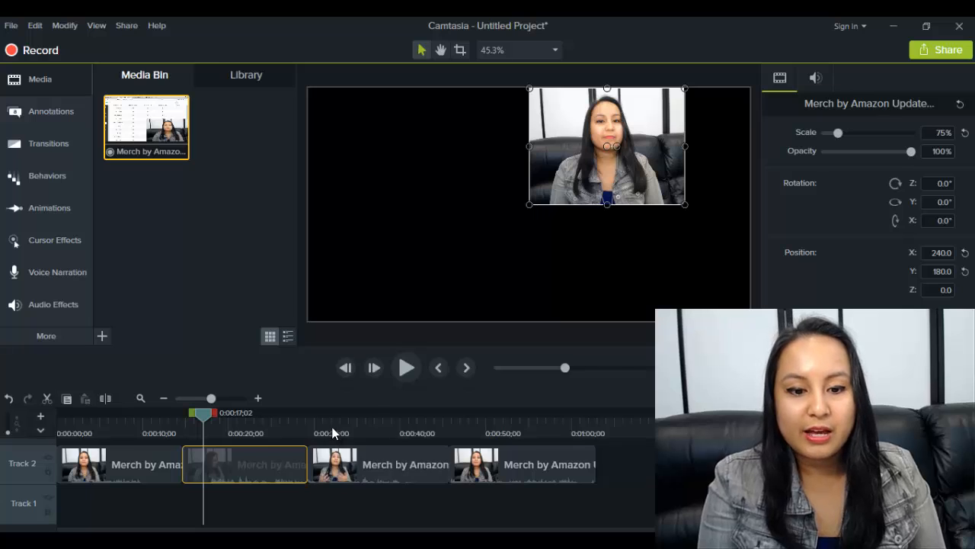
Scale the third clip to 75% and place it in the bottom-left quadrant
click(331, 427)
click(359, 468)
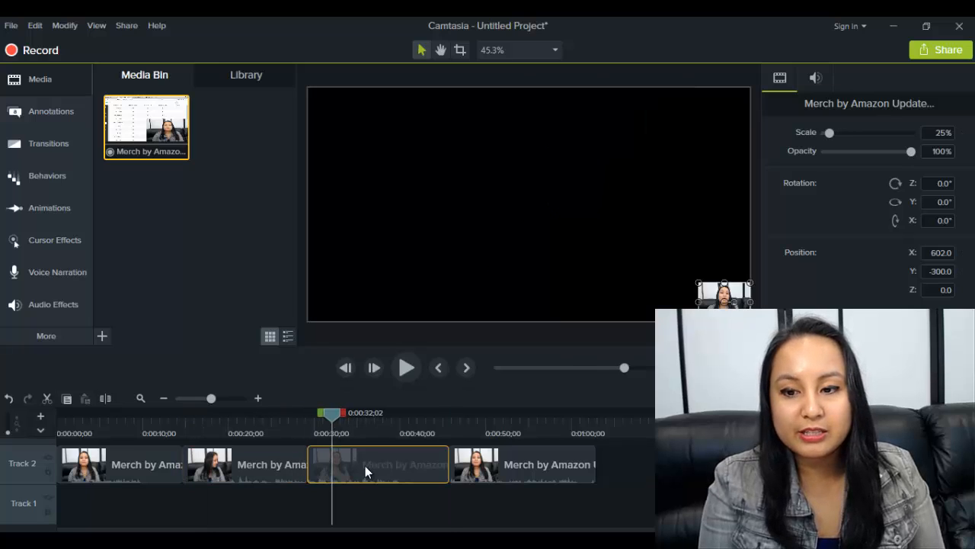
drag(698, 283, 594, 217)
drag(636, 250, 417, 243)
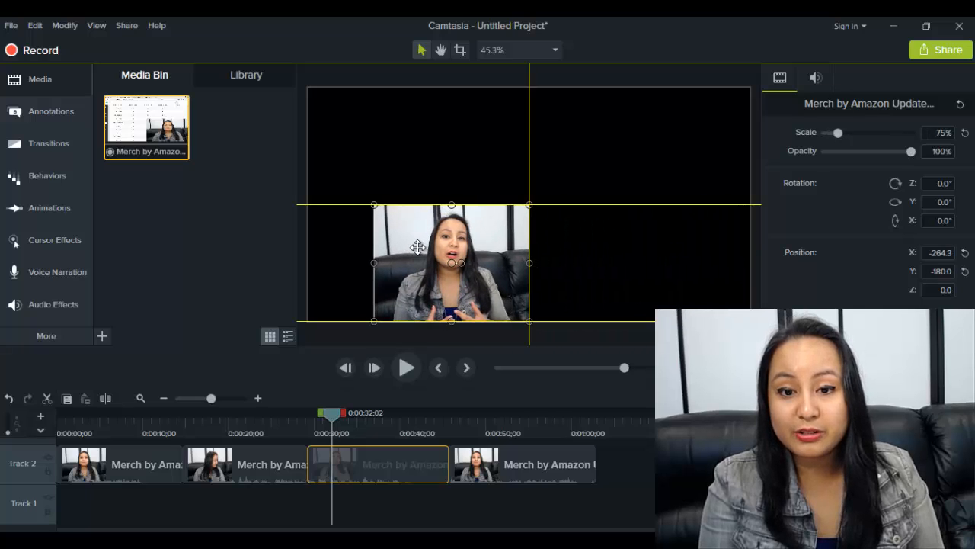
Scale the fourth clip to 75% in the bottom-right quadrant and scrub to check the layout
click(490, 467)
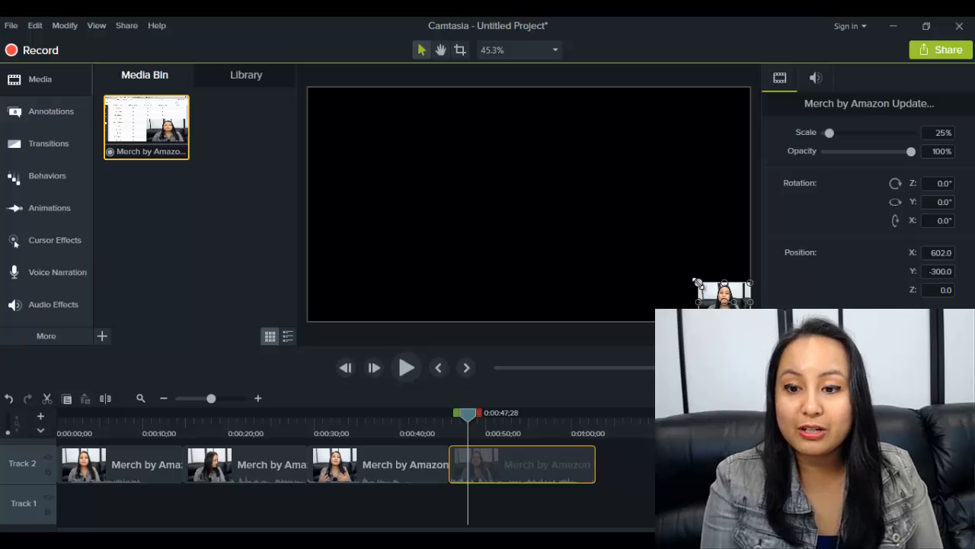
drag(672, 257, 594, 219)
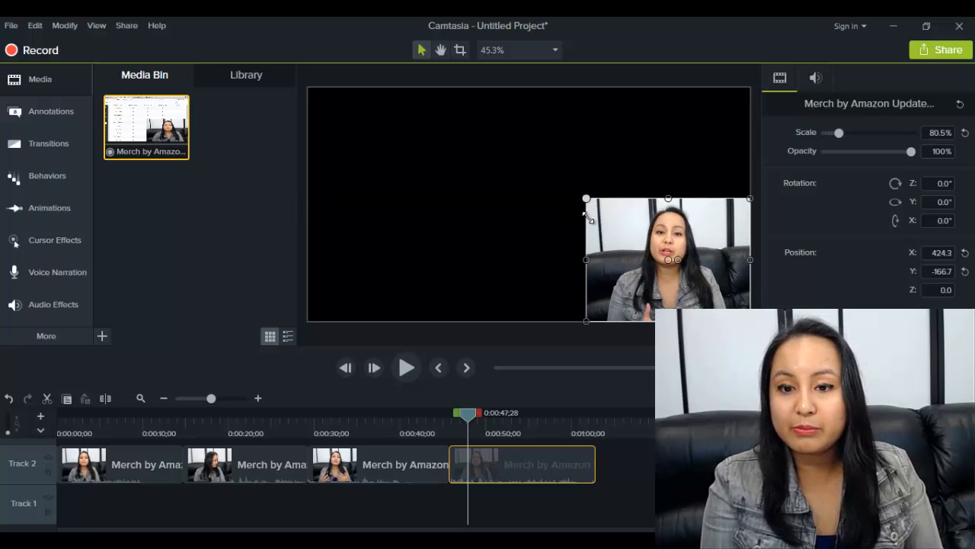
mouse_move(616, 243)
mouse_down()
mouse_move(558, 231)
mouse_move(565, 241)
mouse_up()
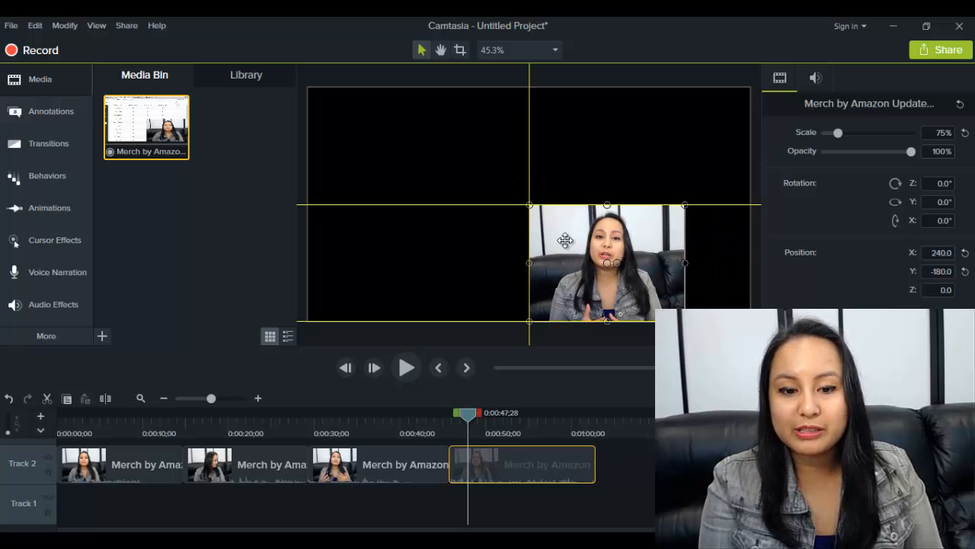
drag(565, 241, 565, 241)
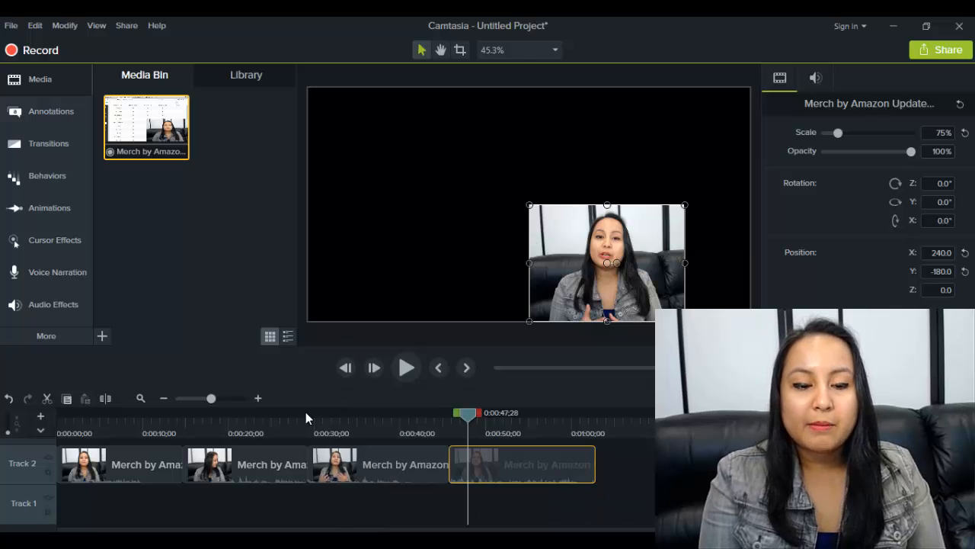
click(424, 433)
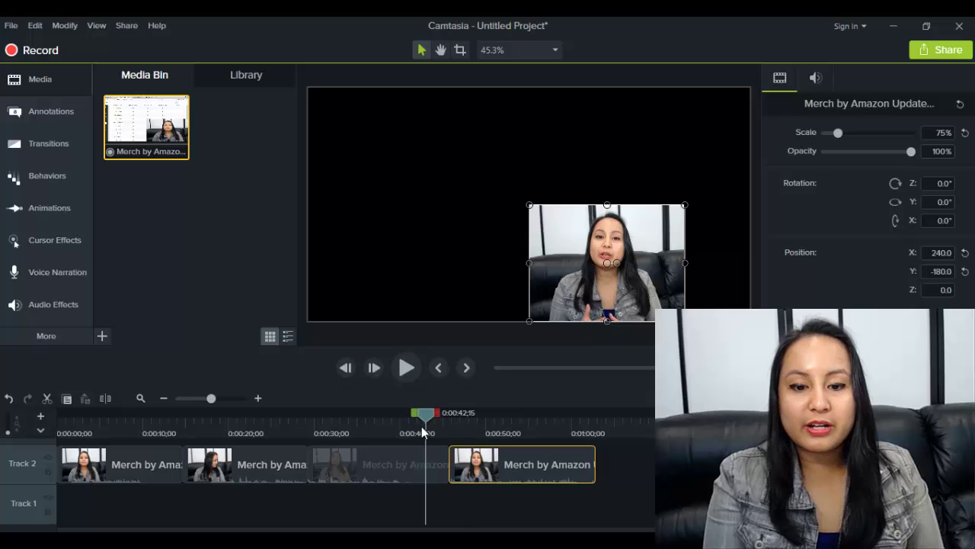
click(247, 429)
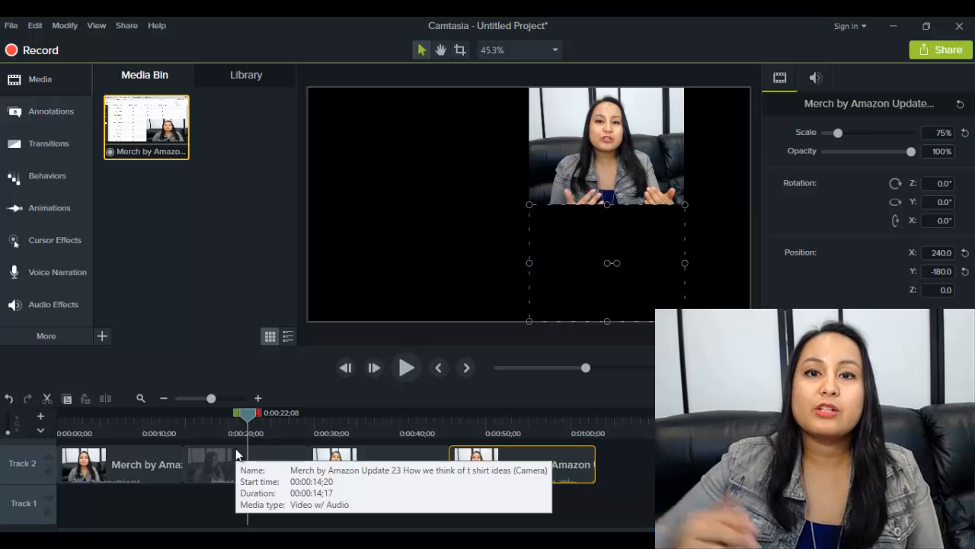
Drag the four clips onto Tracks 1–4, each starting at 0:00, forming a 2×2 grid
click(130, 465)
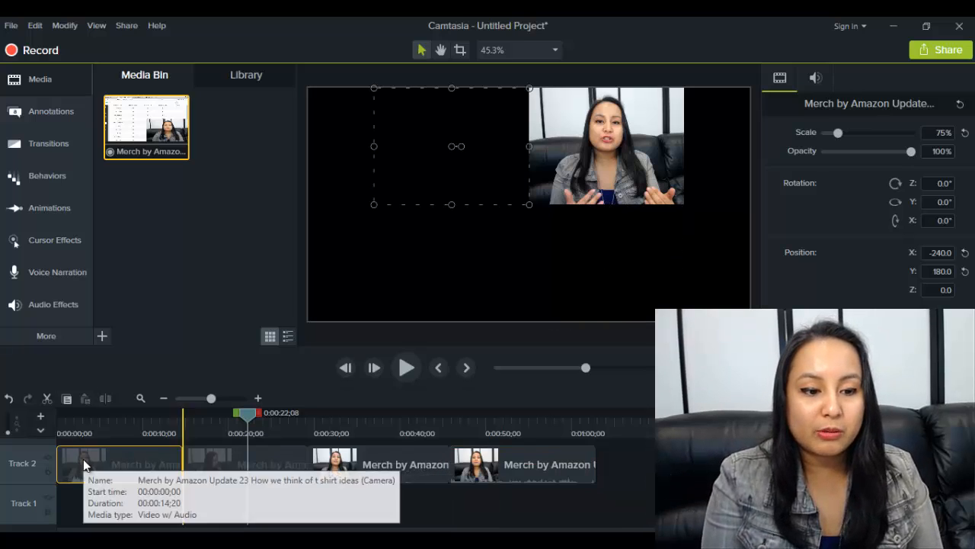
drag(83, 482, 80, 504)
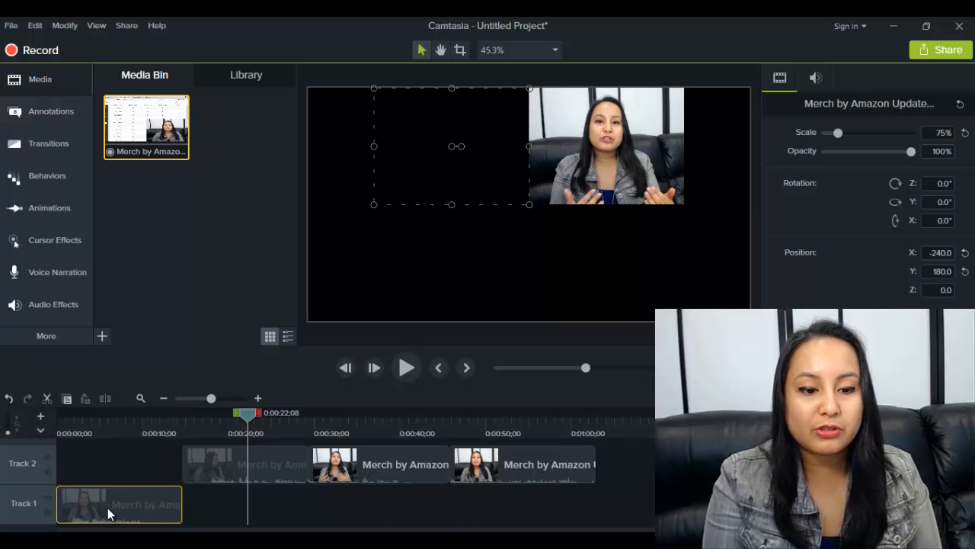
drag(241, 461, 93, 466)
mouse_move(349, 466)
mouse_down()
mouse_move(224, 438)
mouse_move(147, 437)
mouse_up()
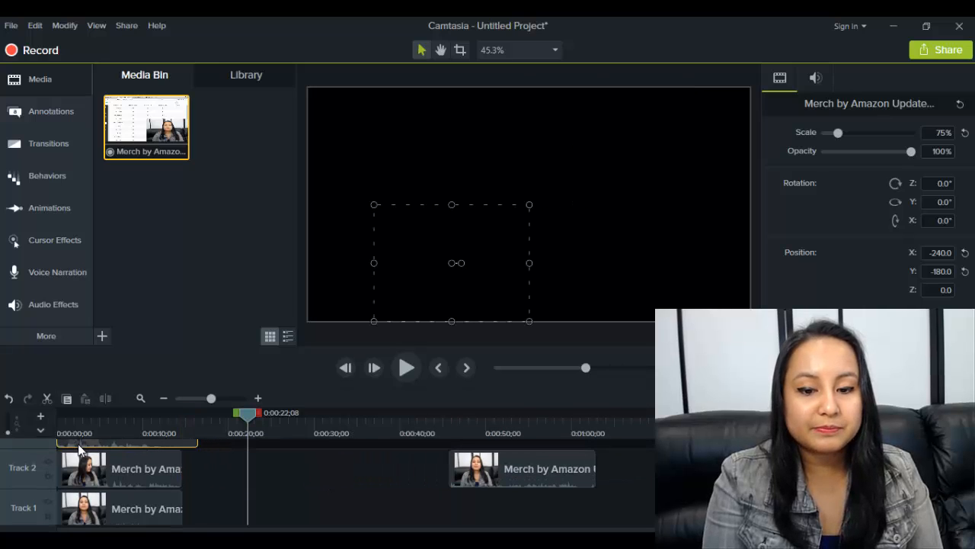
drag(517, 477, 269, 471)
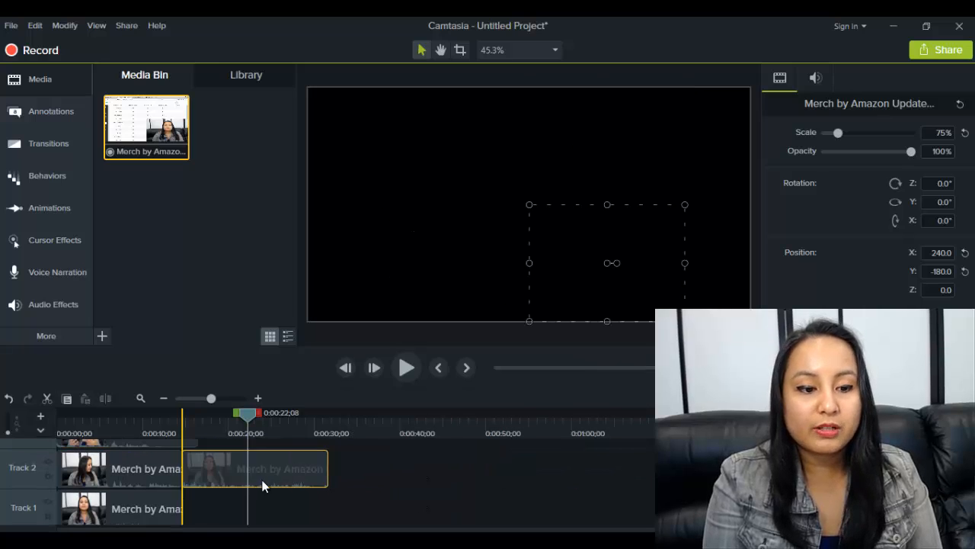
drag(270, 471, 105, 458)
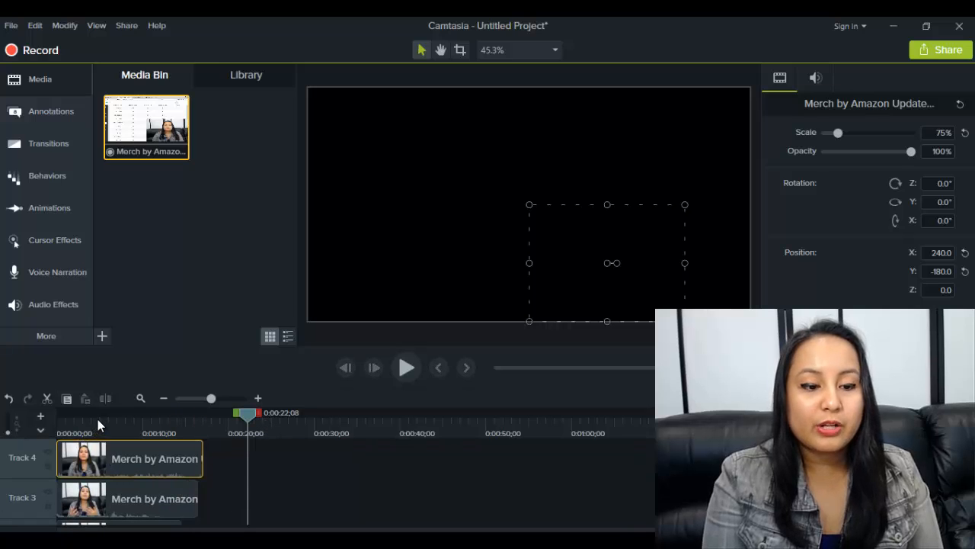
click(97, 420)
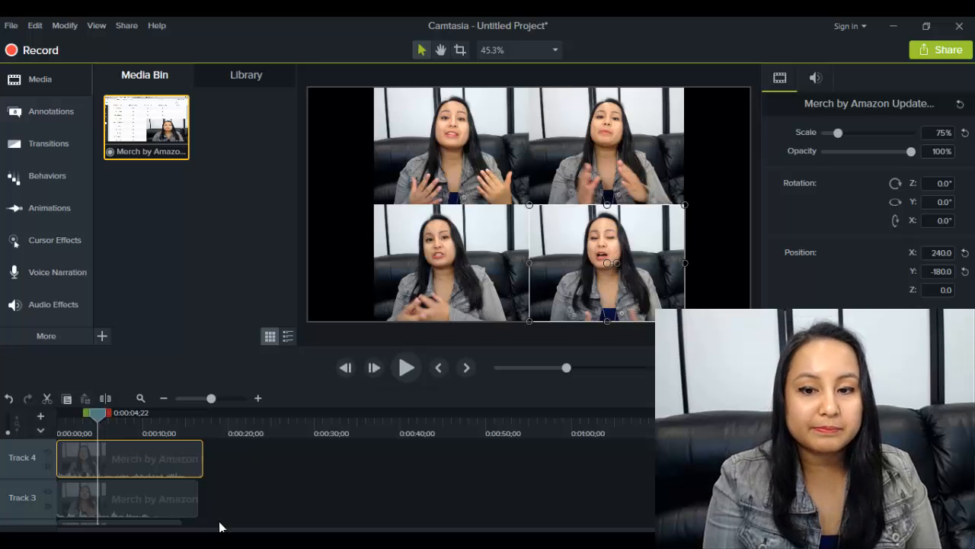
drag(97, 416, 112, 422)
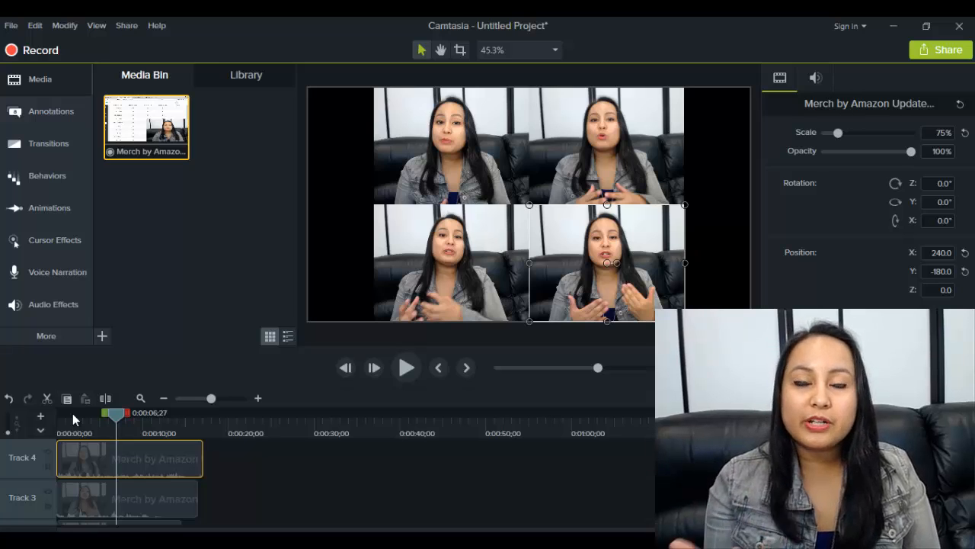
click(73, 413)
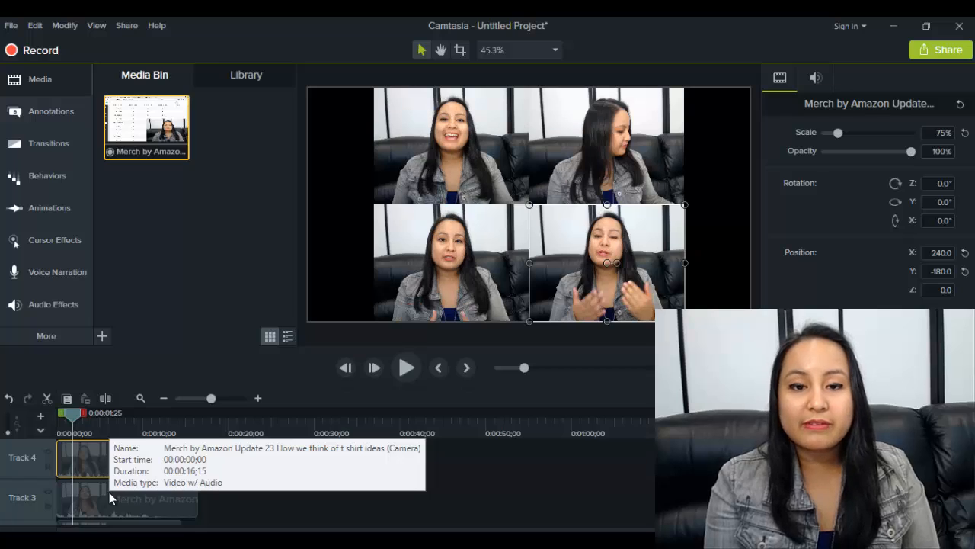
click(398, 182)
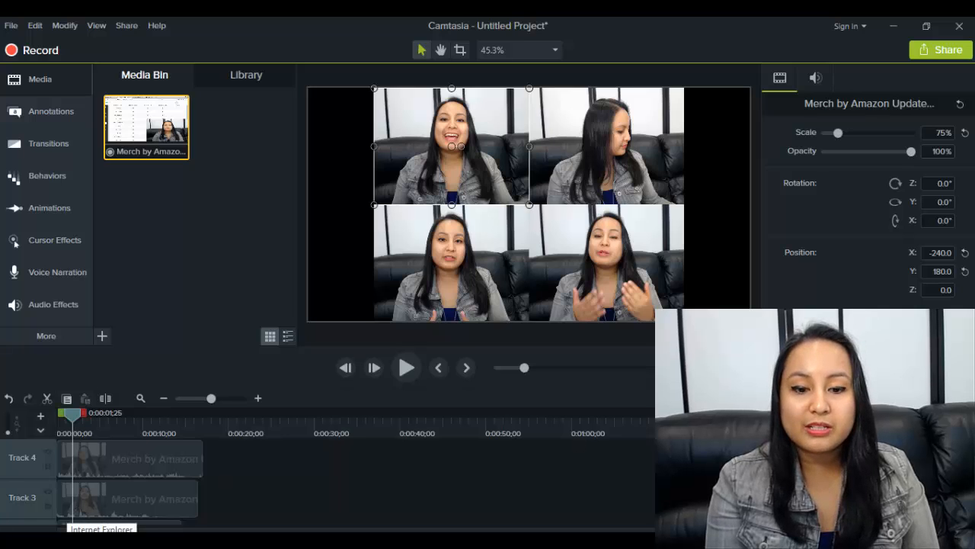
scroll(122, 487, up, 1)
scroll(122, 488, up, 1)
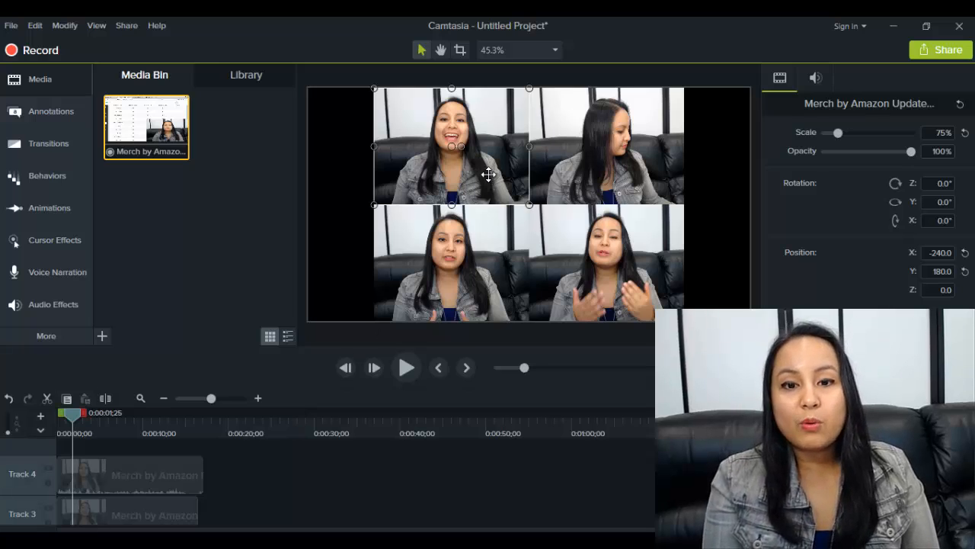
Move the top-left clip flush to the canvas's left edge (−442, 180), undoing an accidental resize
drag(486, 174, 501, 169)
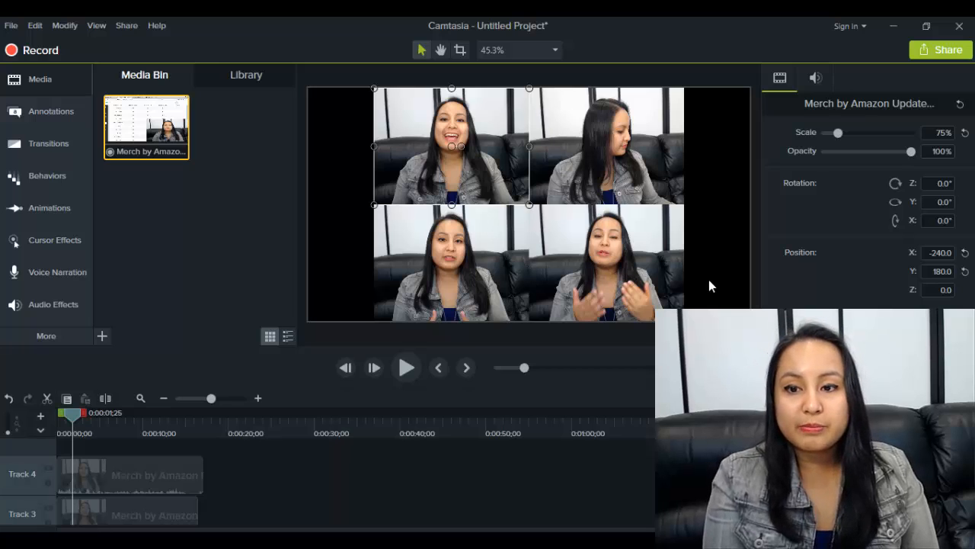
drag(493, 166, 435, 158)
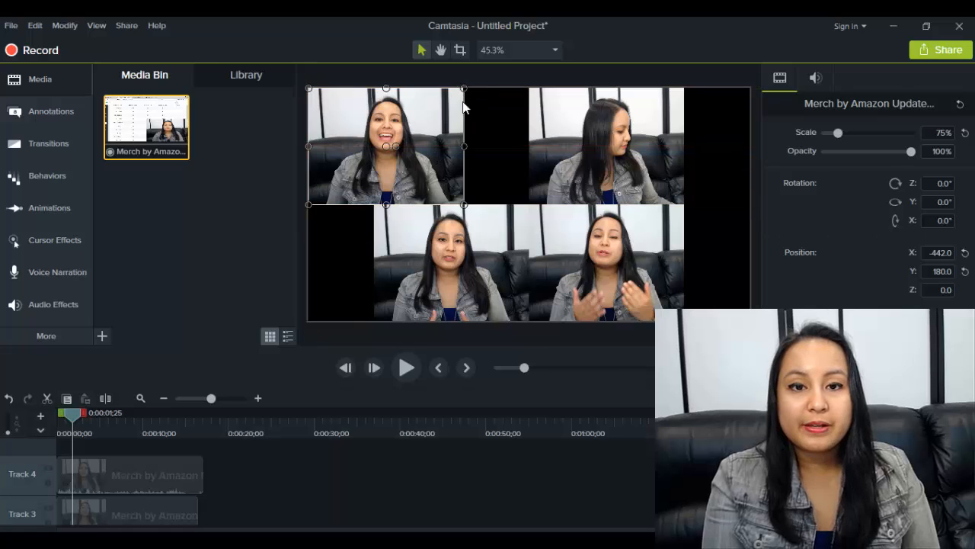
drag(462, 204, 429, 181)
key(ctrl+z)
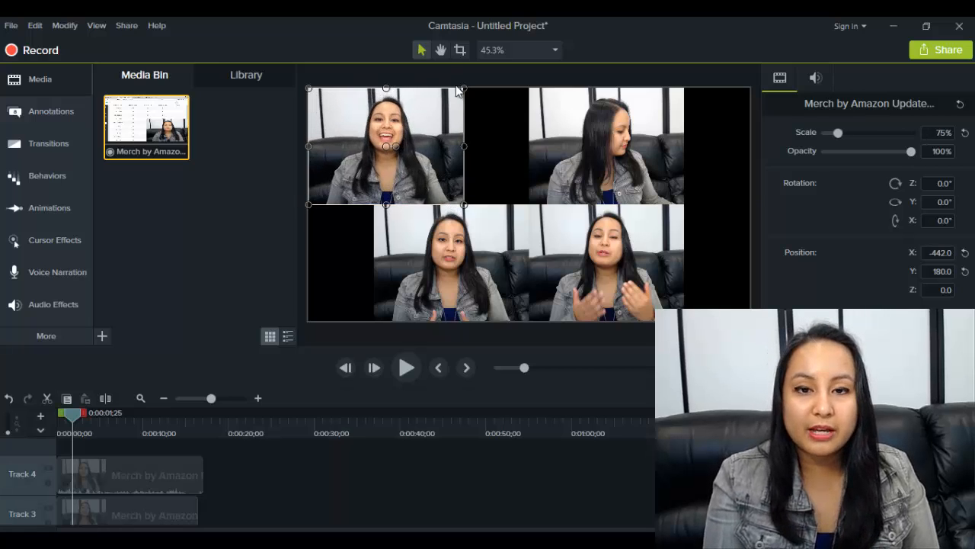
Crop the top-left clip's sides and top into a square and tuck it into the corner near −515, 202
click(461, 53)
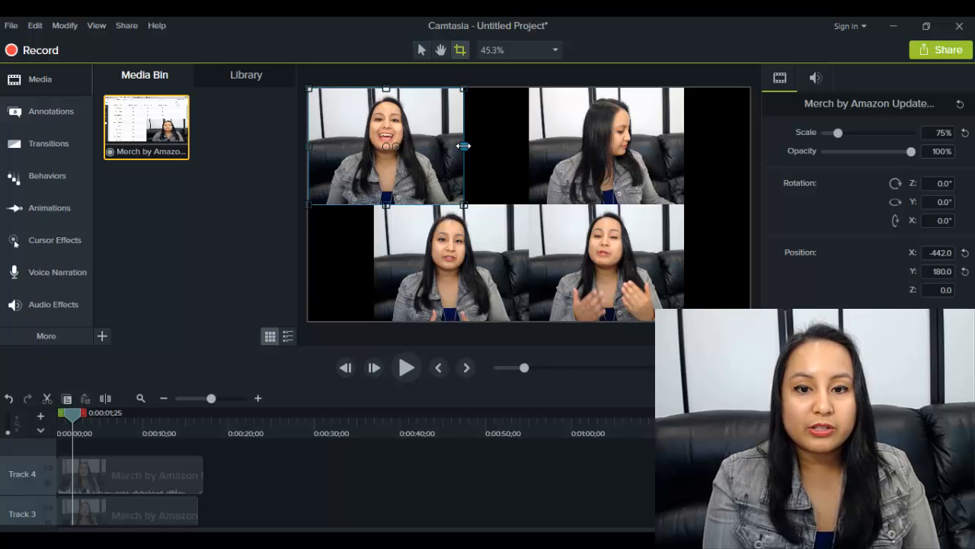
drag(464, 145, 444, 147)
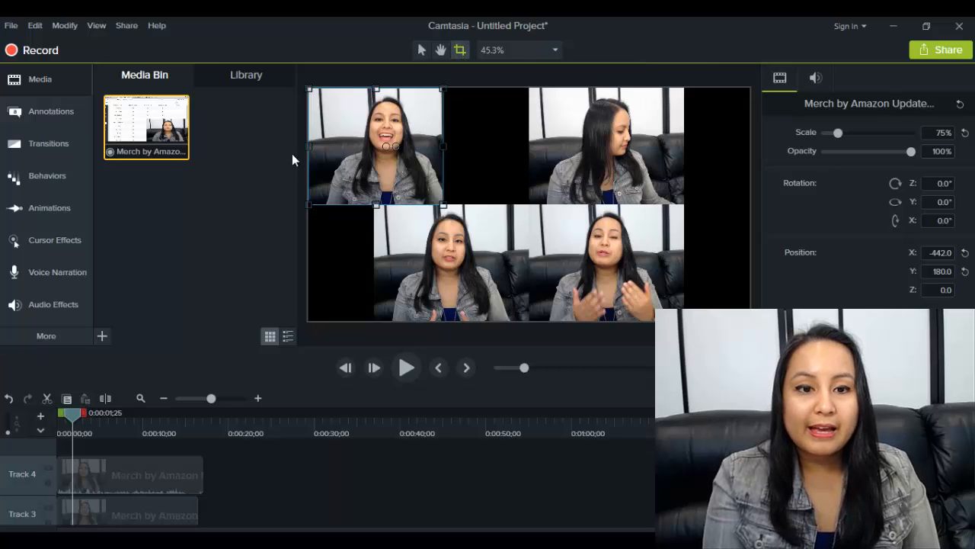
drag(311, 145, 332, 149)
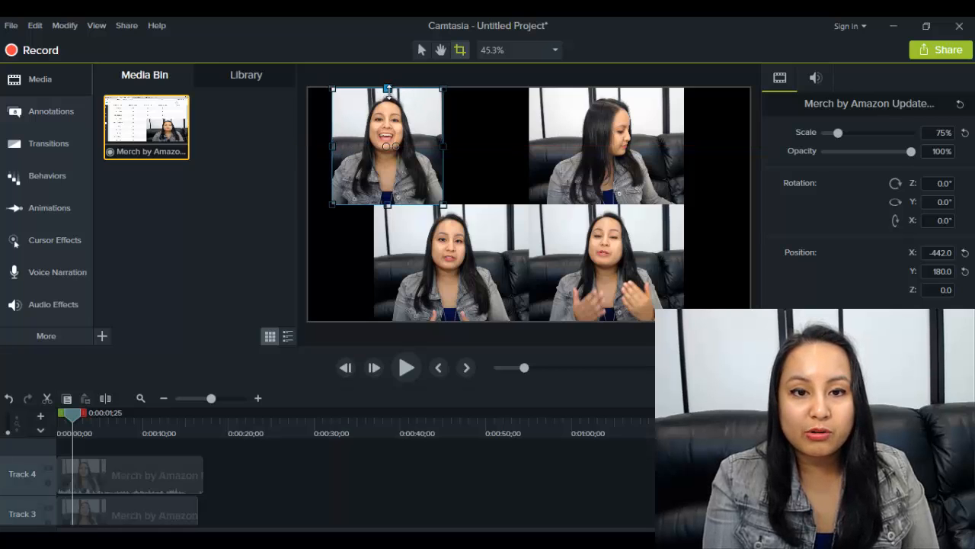
drag(388, 92, 387, 98)
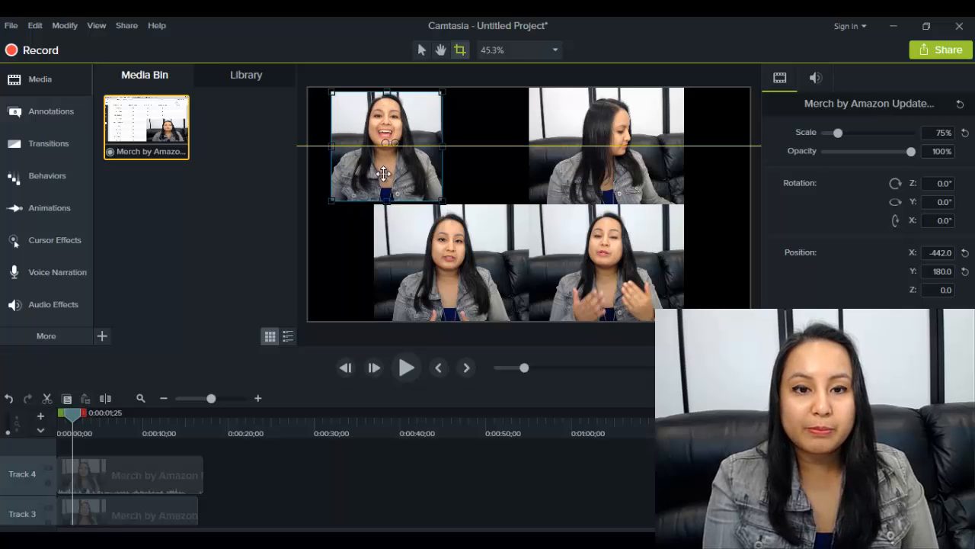
drag(384, 179, 362, 171)
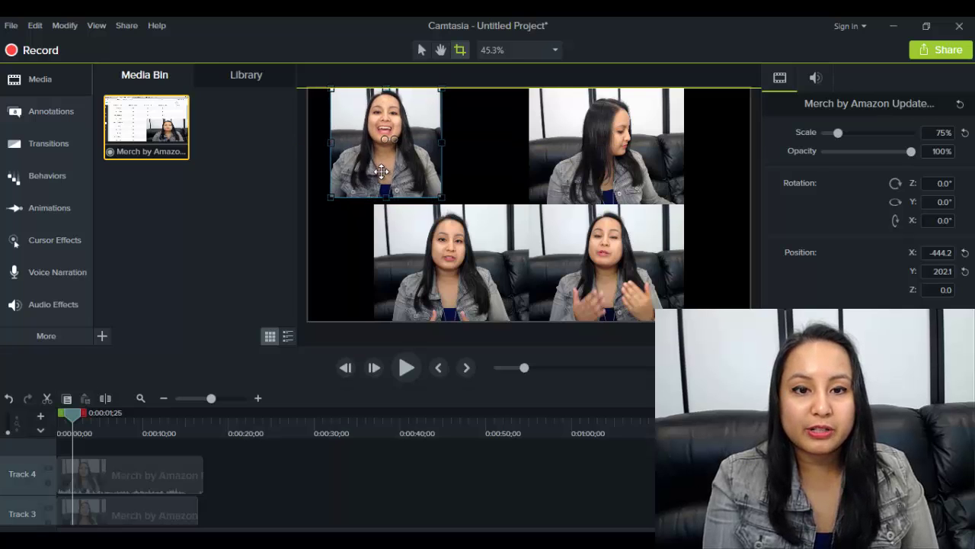
Crop the top-right clip into a square and set it beside the first square along the top
click(584, 155)
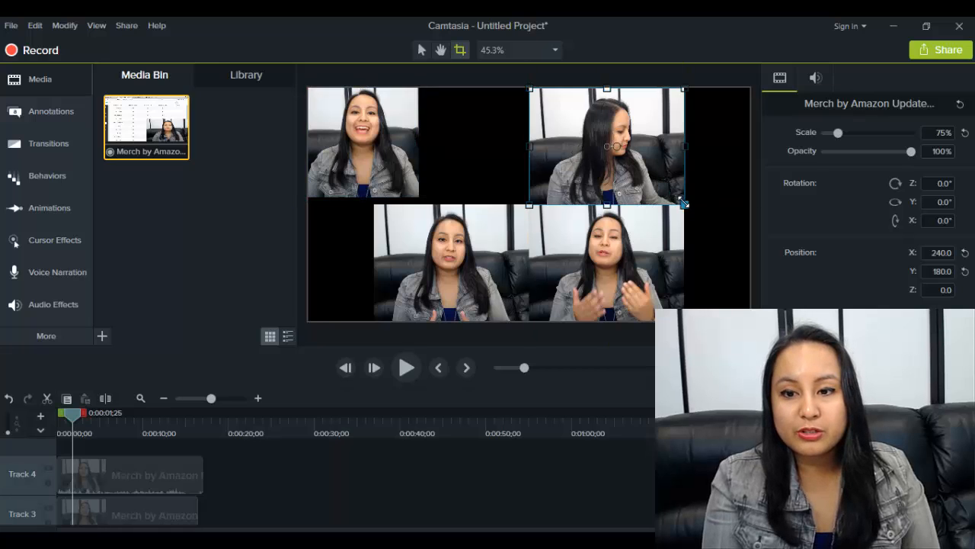
drag(682, 202, 542, 176)
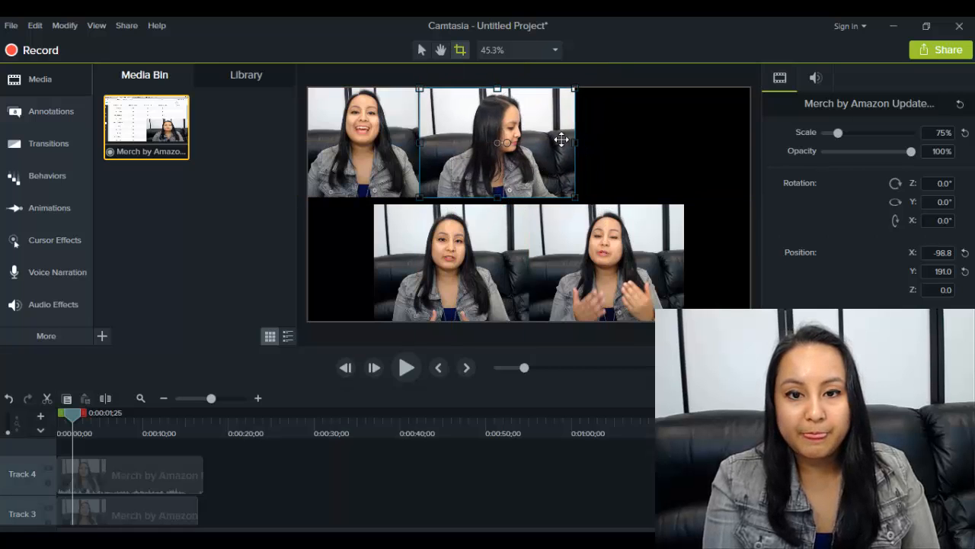
drag(576, 144, 553, 144)
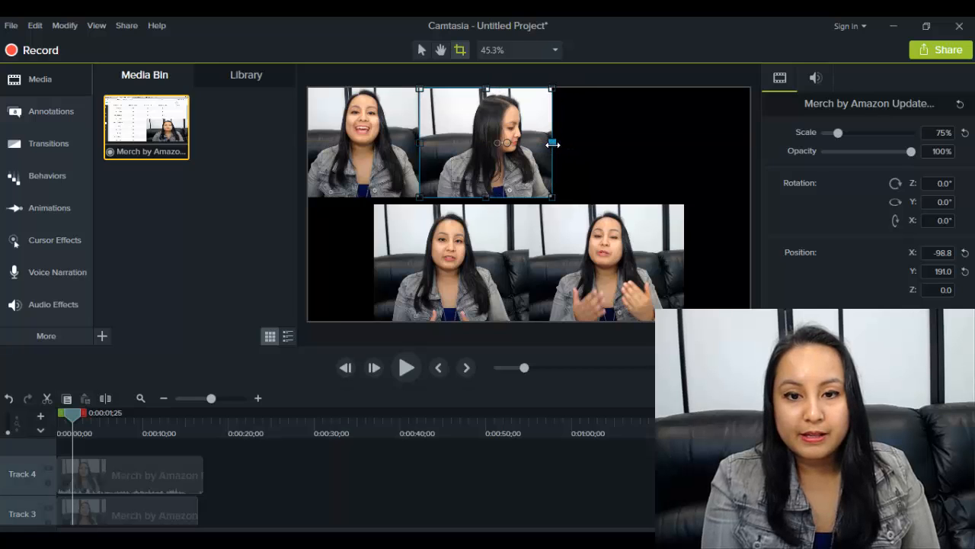
mouse_move(487, 144)
mouse_down()
mouse_move(379, 212)
mouse_move(307, 157)
mouse_move(324, 148)
mouse_move(312, 144)
mouse_up()
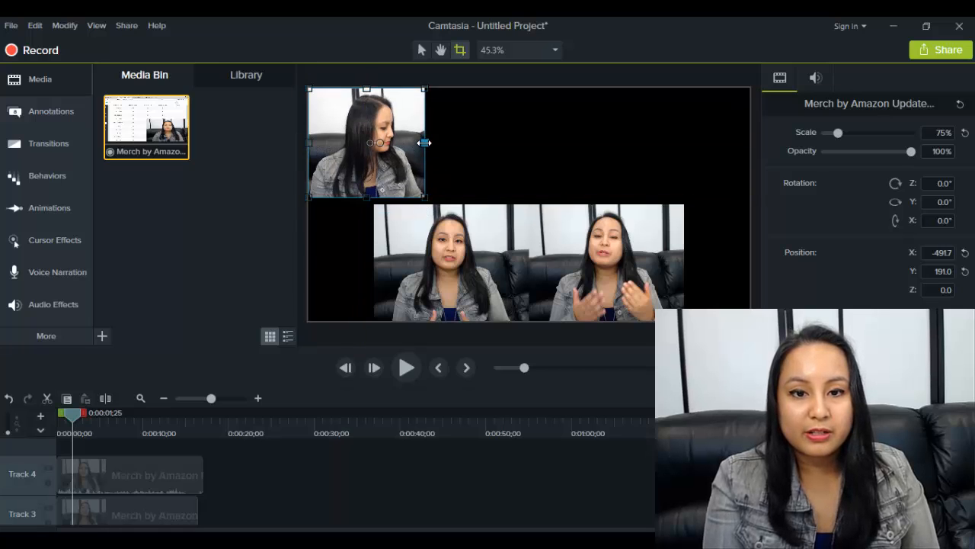
drag(424, 142, 419, 143)
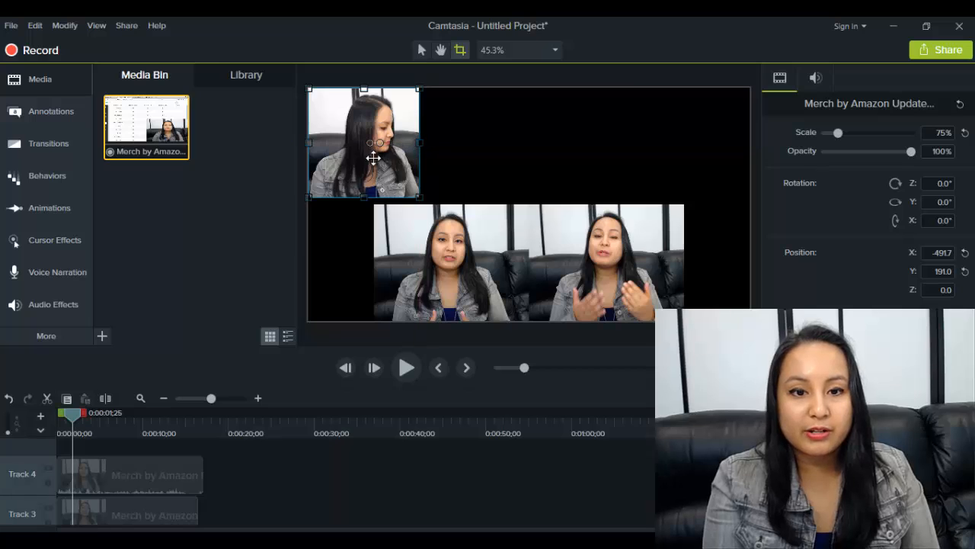
drag(360, 165, 476, 162)
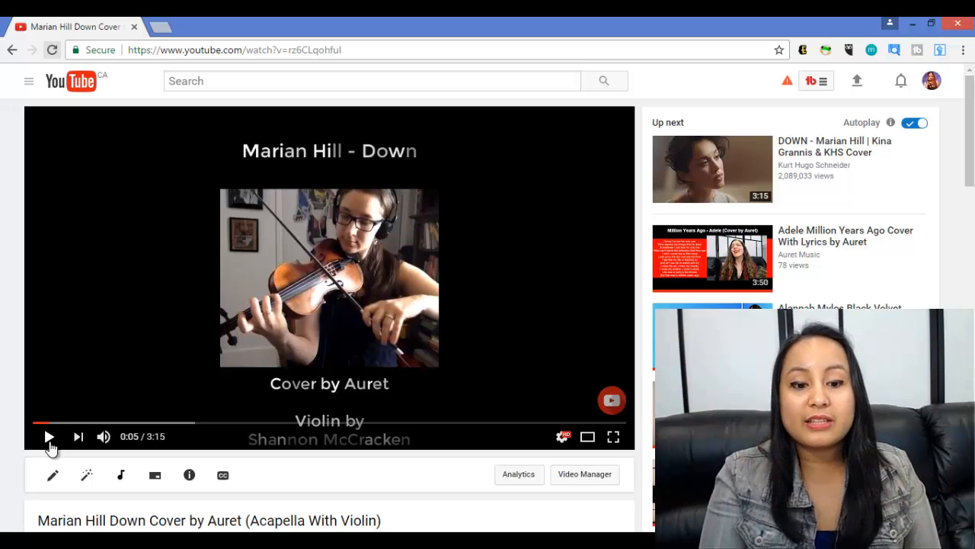
Play the Marian Hill 'Down' cover and skip to about 0:30 then 0:55 where singer panels appear
click(49, 438)
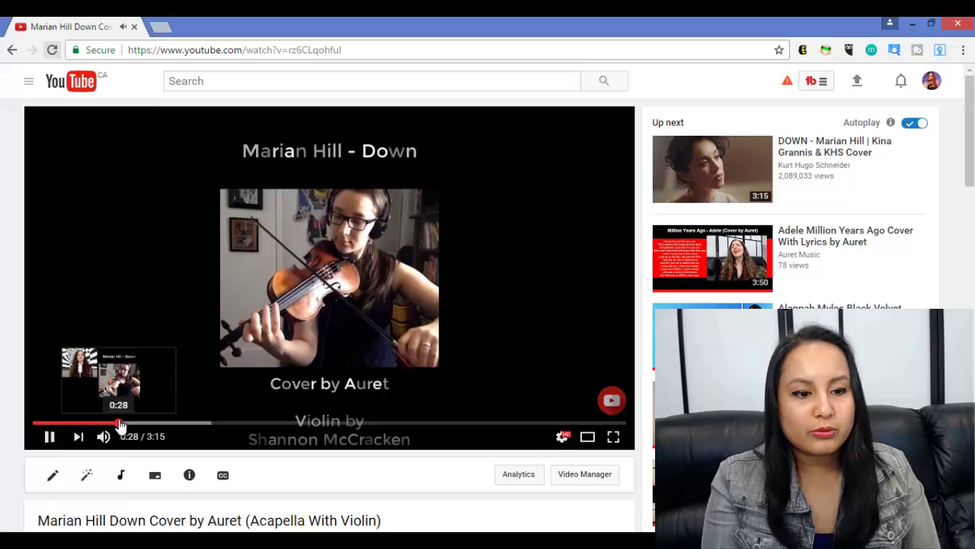
click(119, 423)
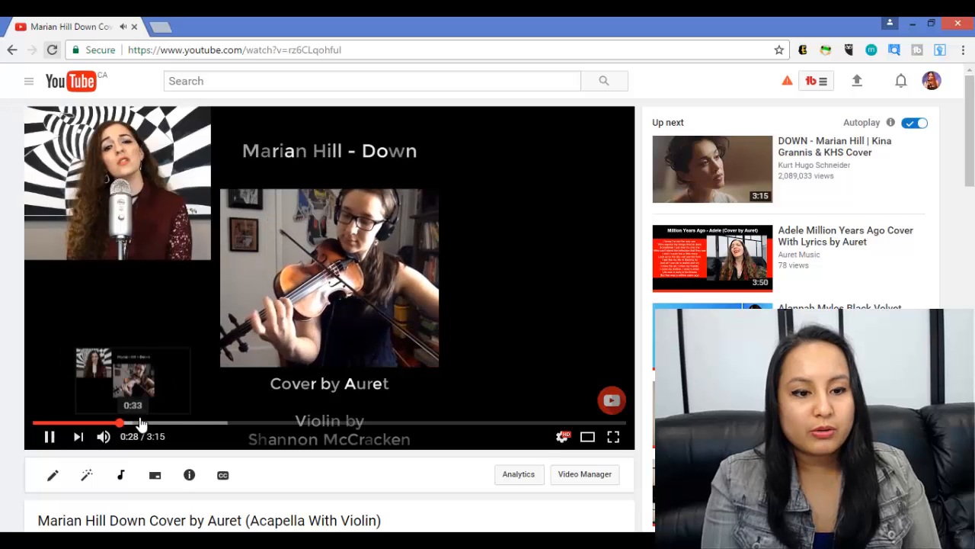
click(201, 422)
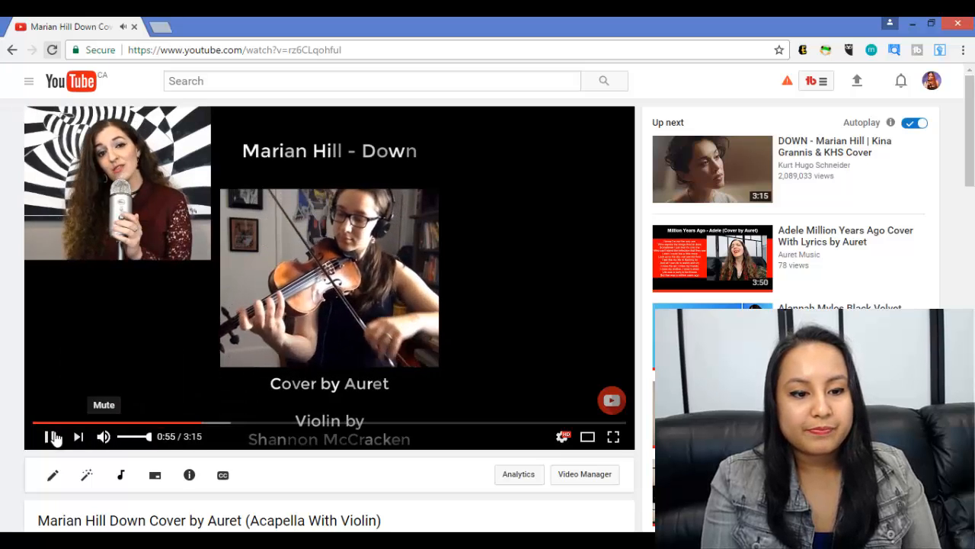